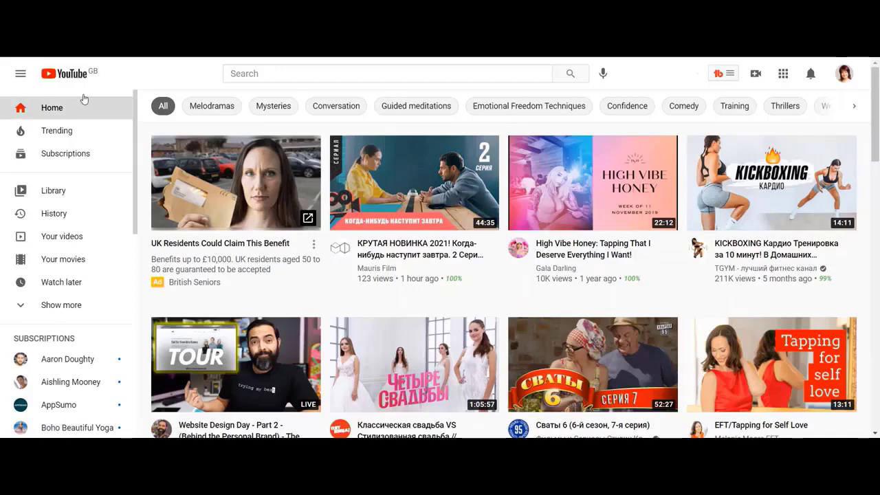
Open Channel analytics from Your videos, view the last 90 days, then return to the last 28 days.
click(56, 238)
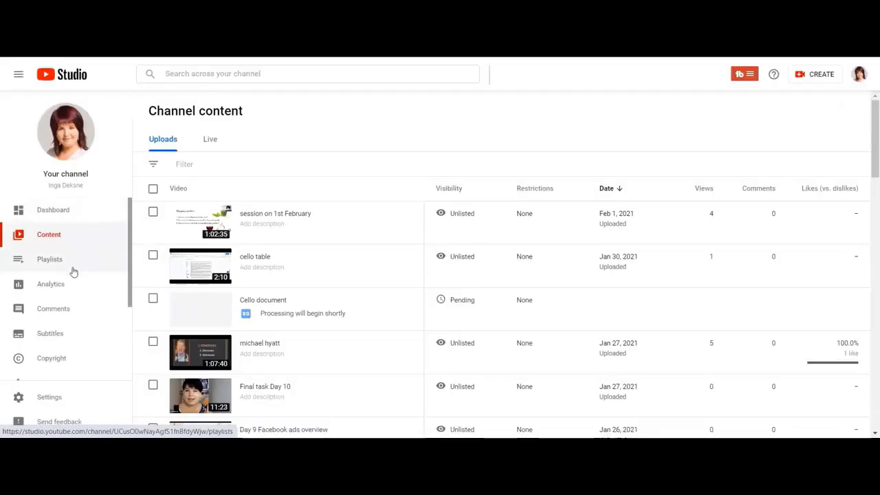
click(55, 288)
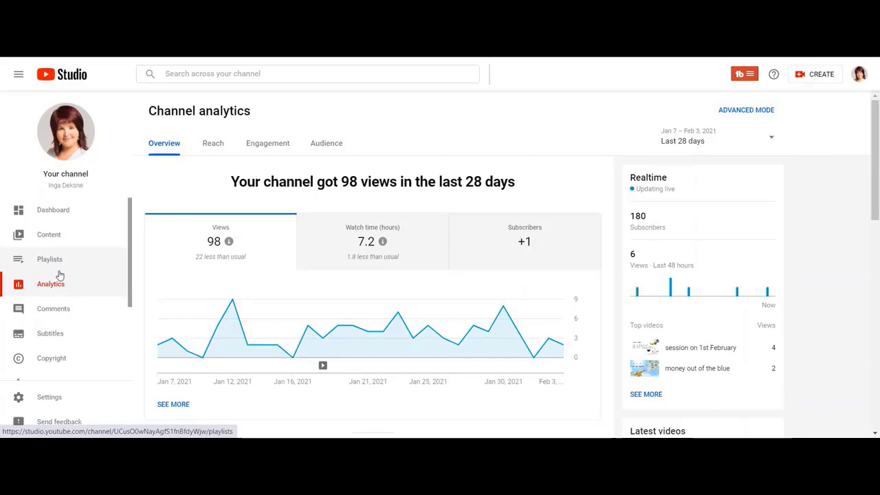
click(771, 138)
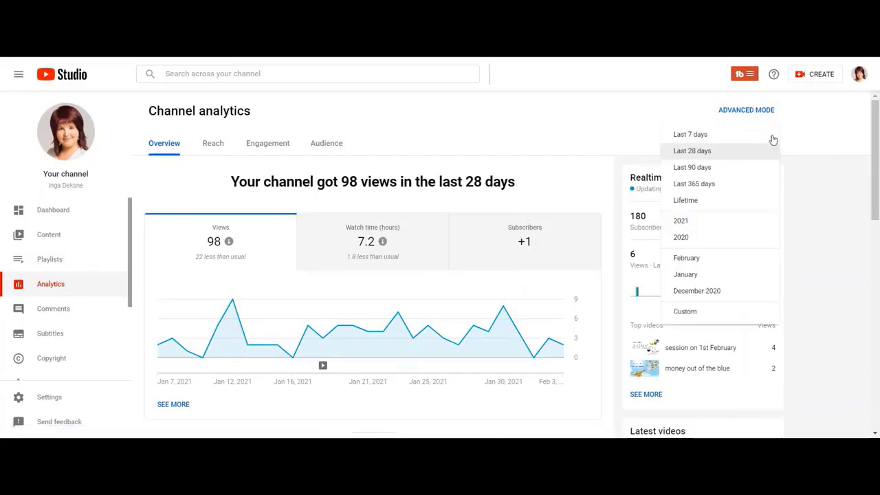
click(715, 167)
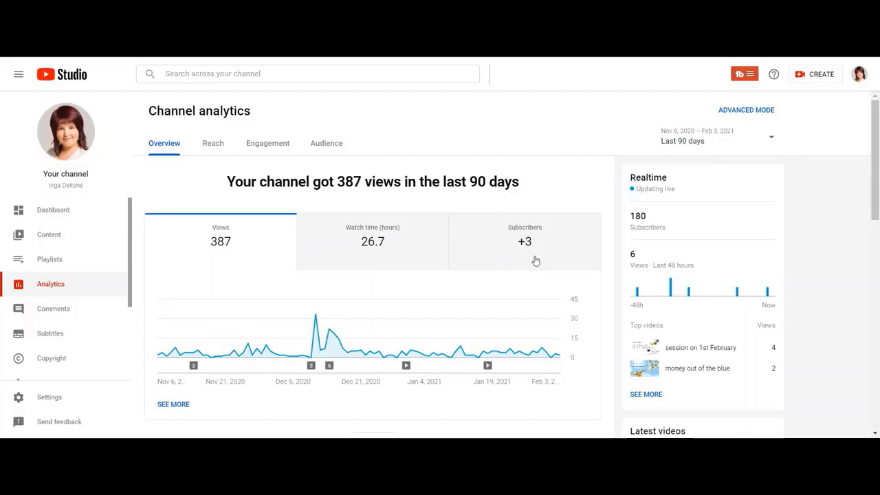
click(771, 139)
click(709, 150)
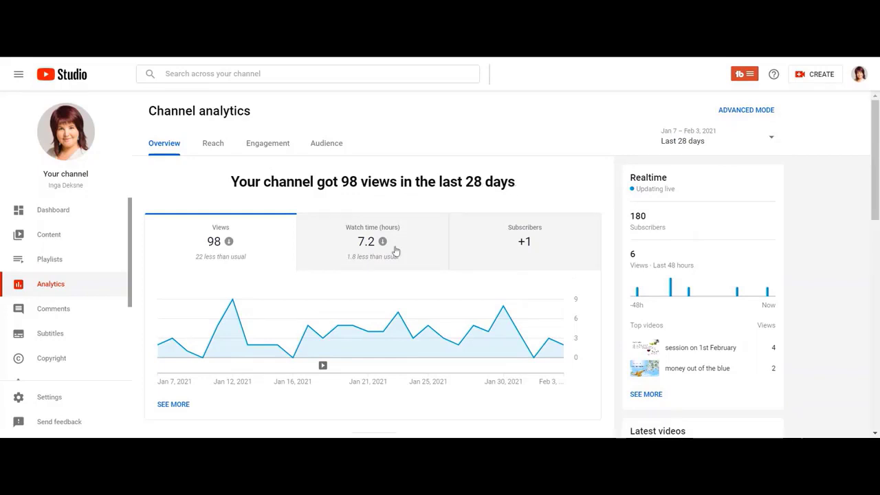
mouse_move(217, 261)
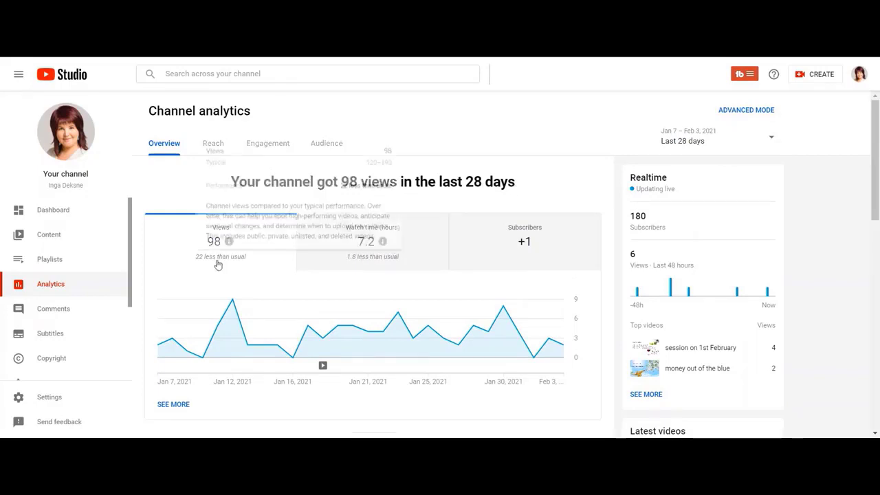
Review the Reach and Engagement reports, ending on Audience with 63 unique viewers and +1 subscriber.
click(218, 147)
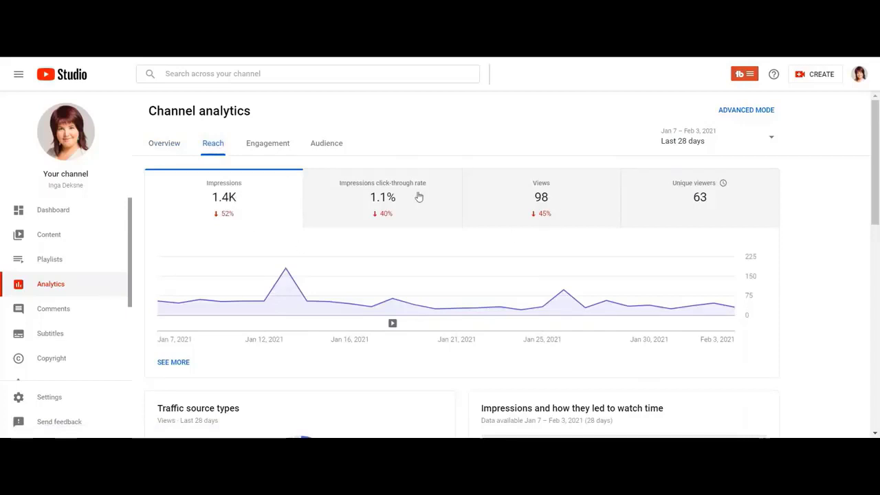
mouse_move(390, 194)
click(262, 146)
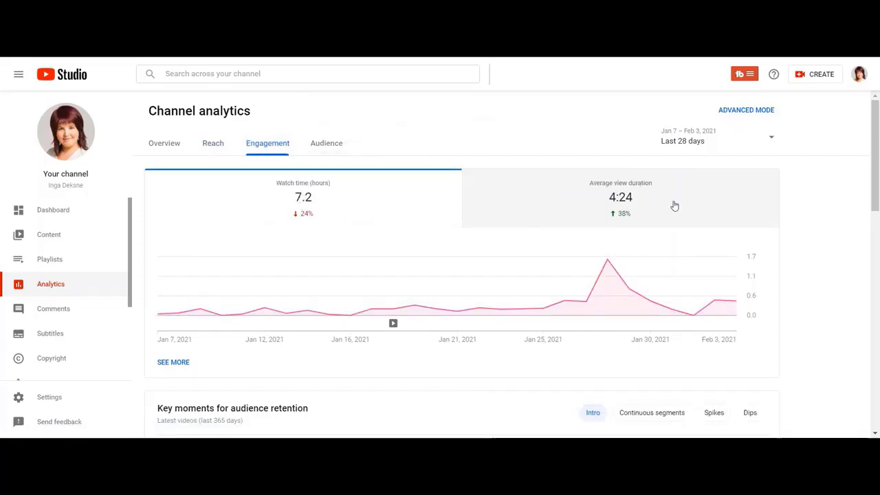
mouse_move(526, 192)
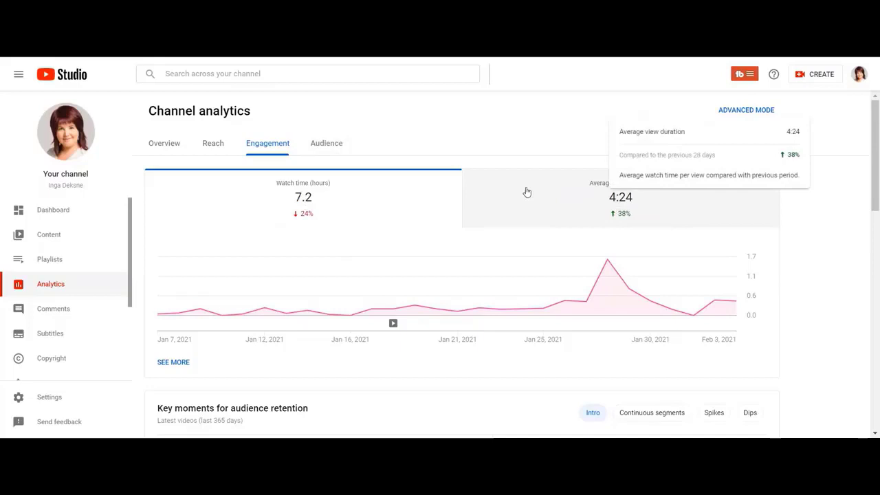
click(339, 145)
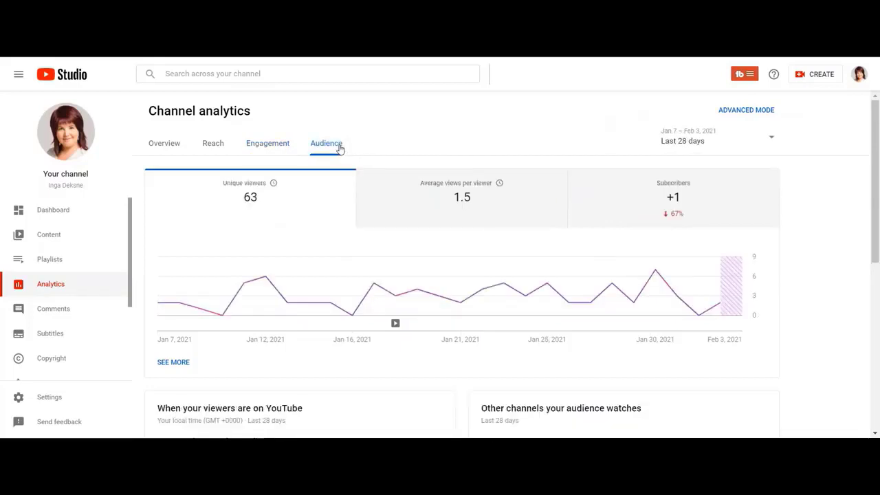
Return to the Overview report and scroll down to review the last 28 days' top videos.
click(169, 125)
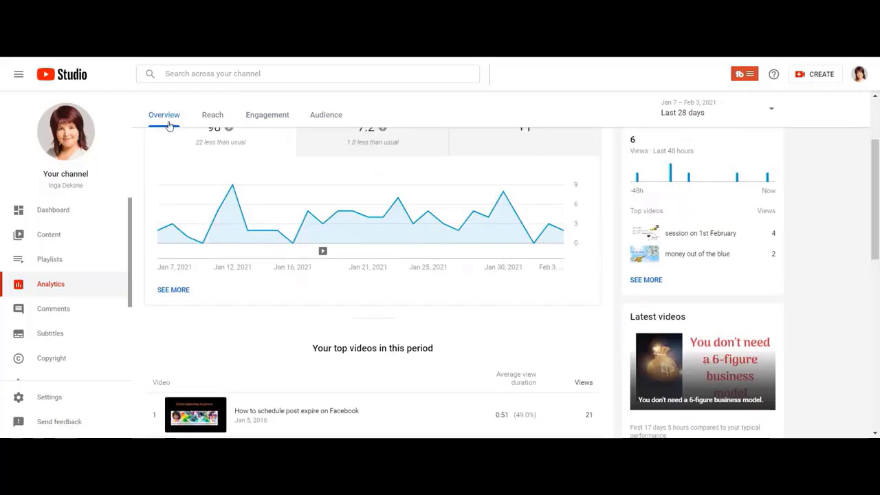
scroll(253, 207, down, 1)
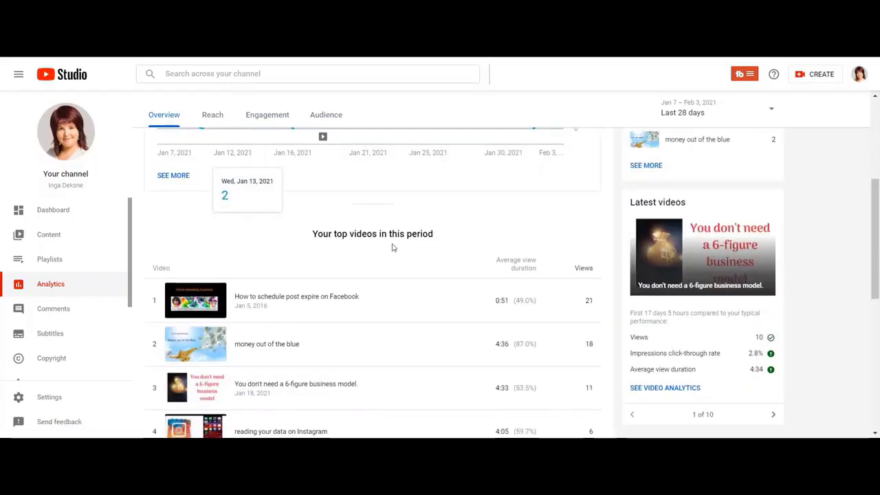
scroll(262, 259, down, 1)
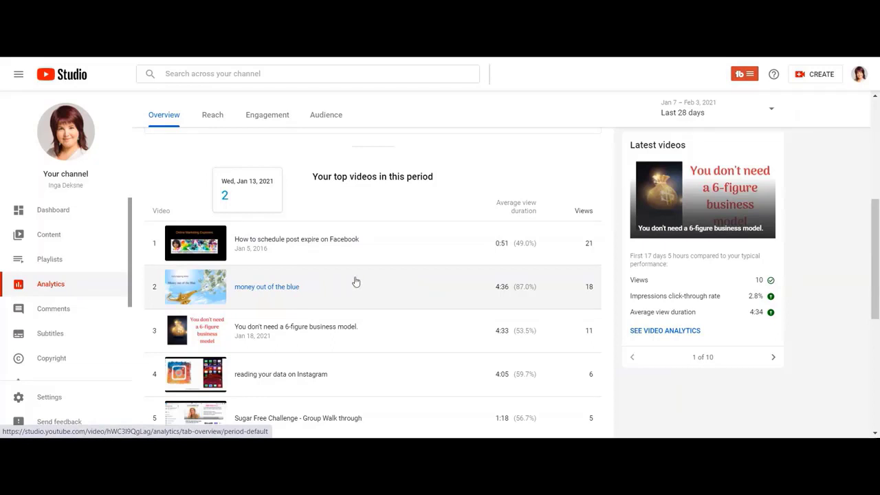
scroll(334, 271, down, 1)
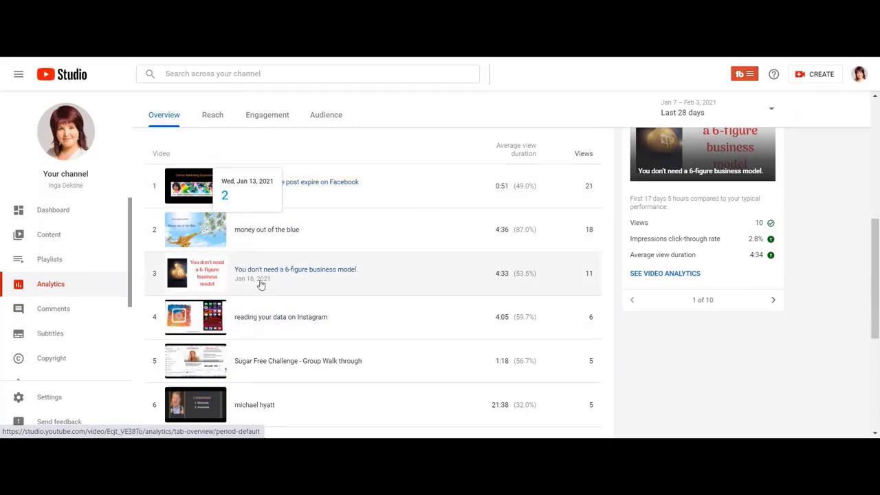
scroll(214, 229, down, 3)
scroll(176, 350, up, 5)
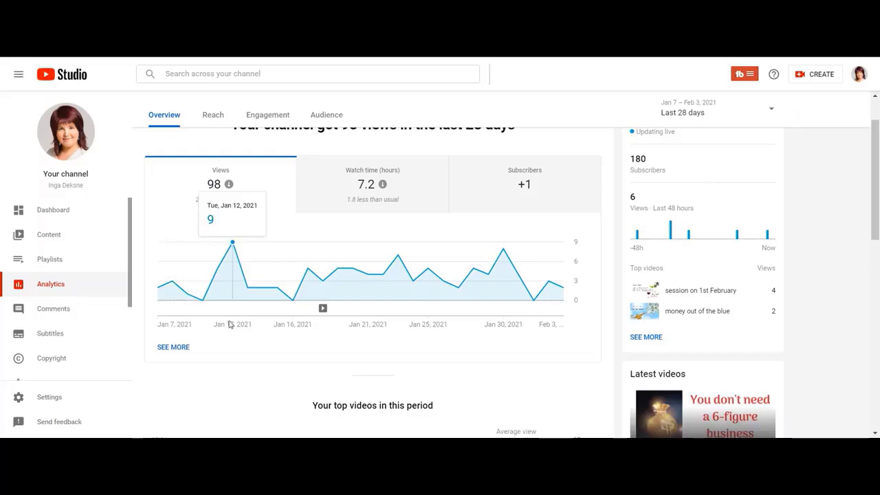
Review the Reach tab's traffic source cards, then switch to the Audience report showing subscriber watch-time split.
click(214, 116)
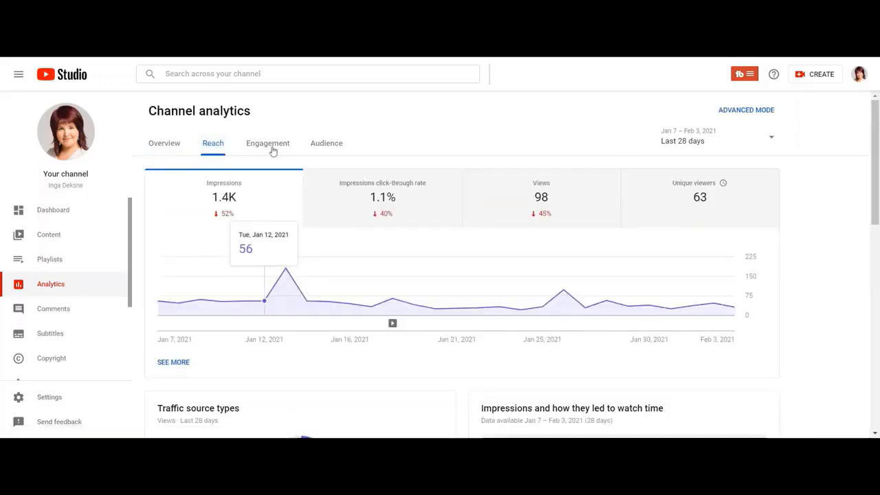
scroll(281, 191, down, 2)
scroll(282, 194, down, 1)
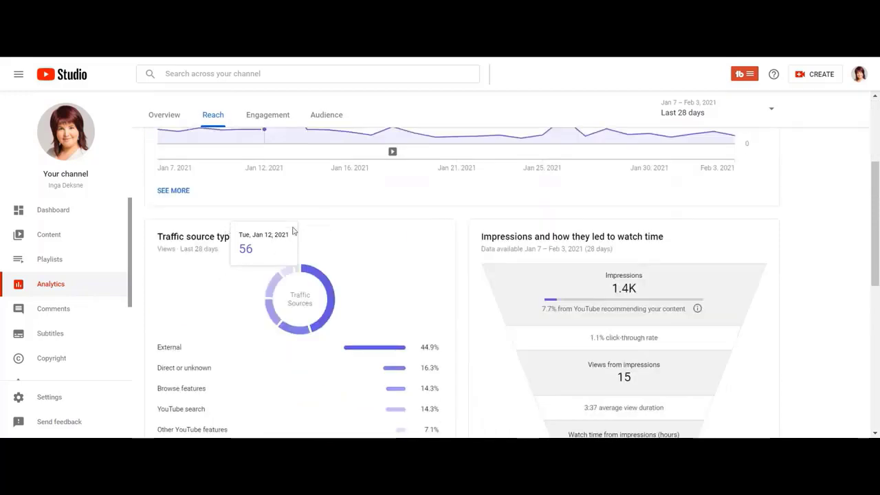
scroll(192, 330, down, 1)
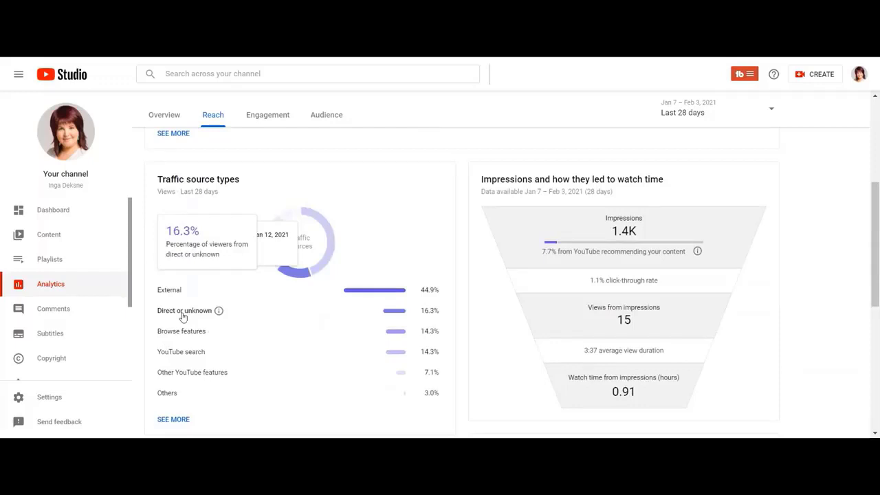
mouse_move(212, 333)
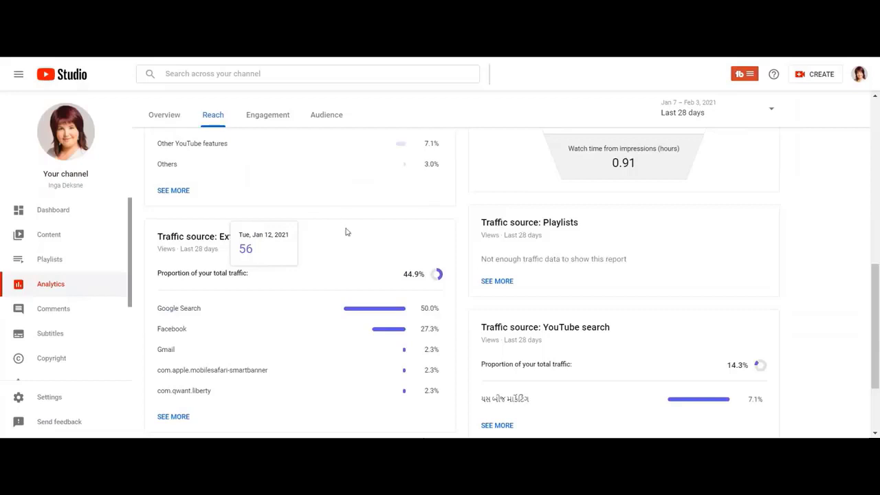
scroll(344, 231, down, 1)
scroll(323, 192, down, 1)
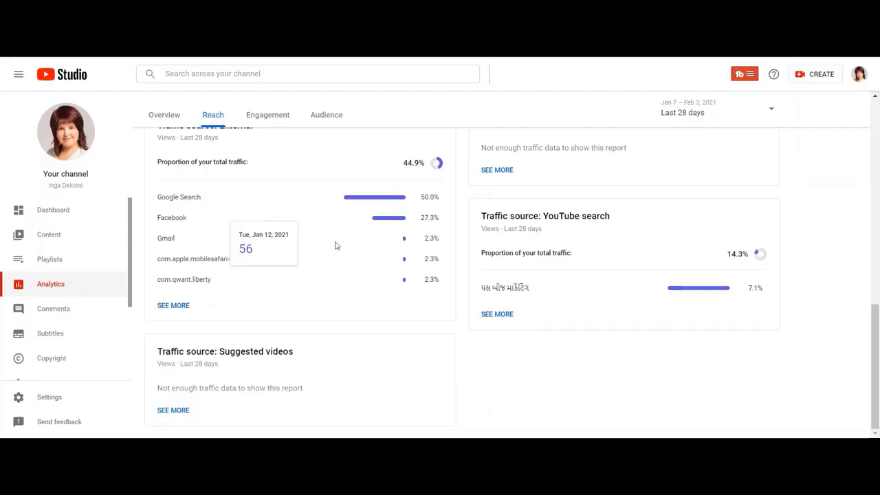
scroll(335, 245, up, 2)
scroll(302, 165, up, 1)
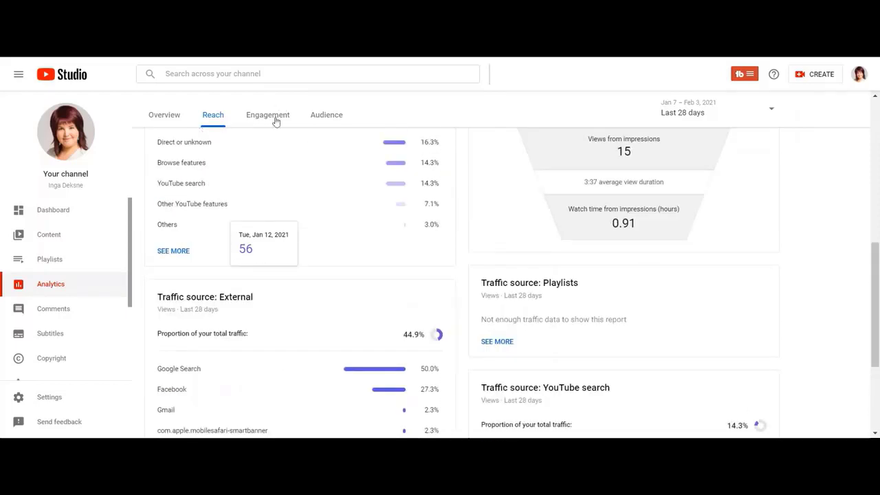
click(326, 114)
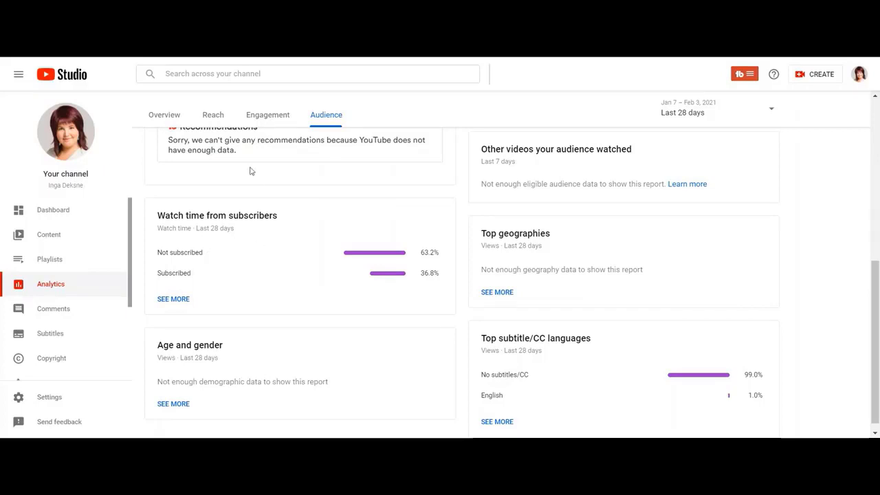
click(163, 116)
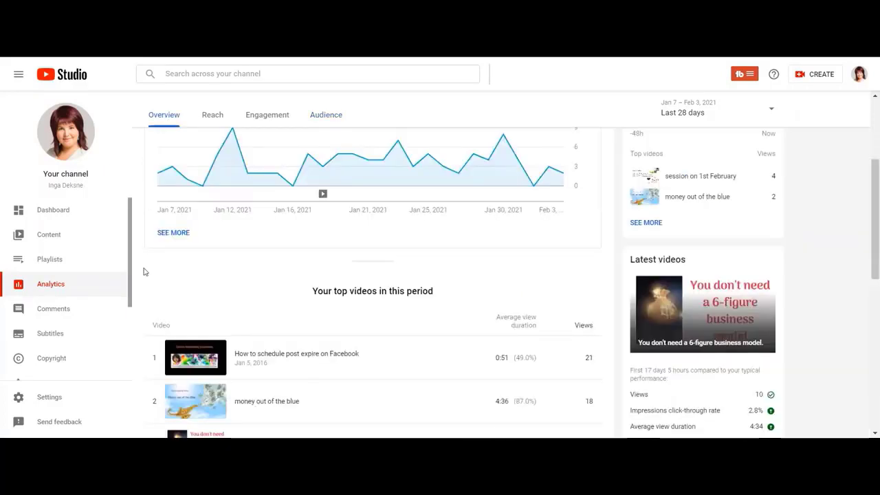
click(174, 233)
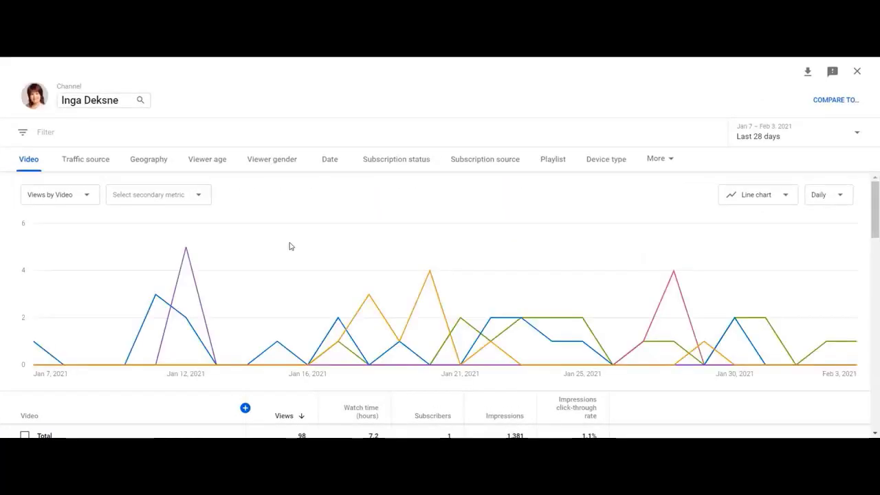
scroll(290, 222, down, 1)
scroll(291, 221, down, 1)
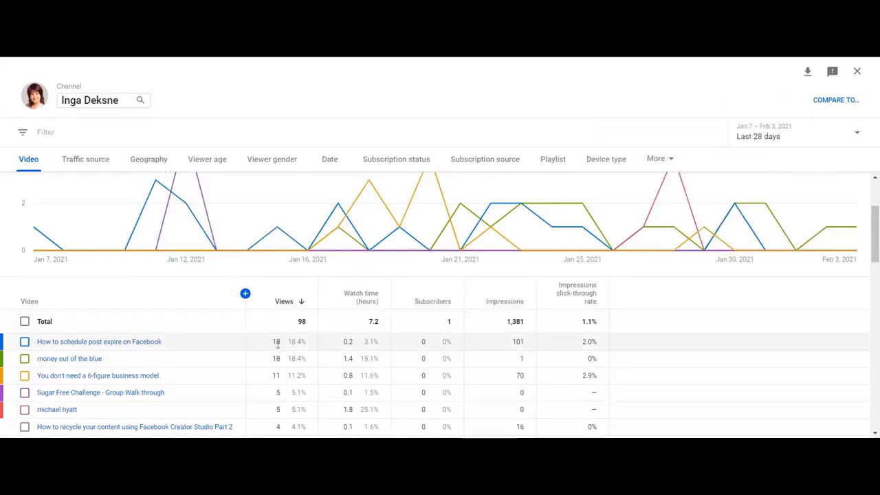
scroll(278, 346, down, 1)
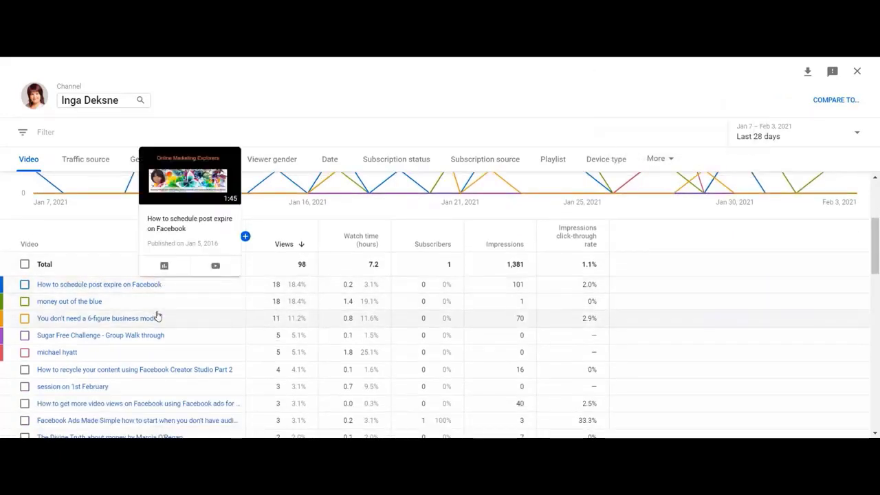
scroll(756, 290, down, 12)
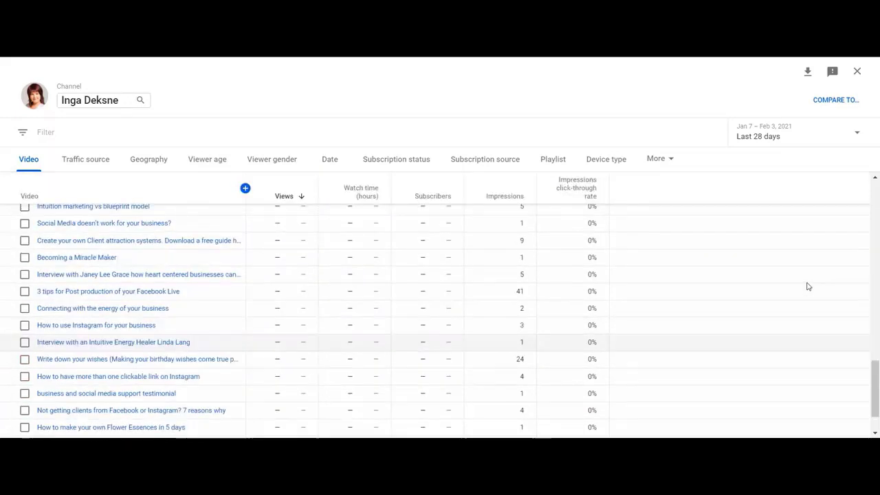
scroll(808, 287, up, 15)
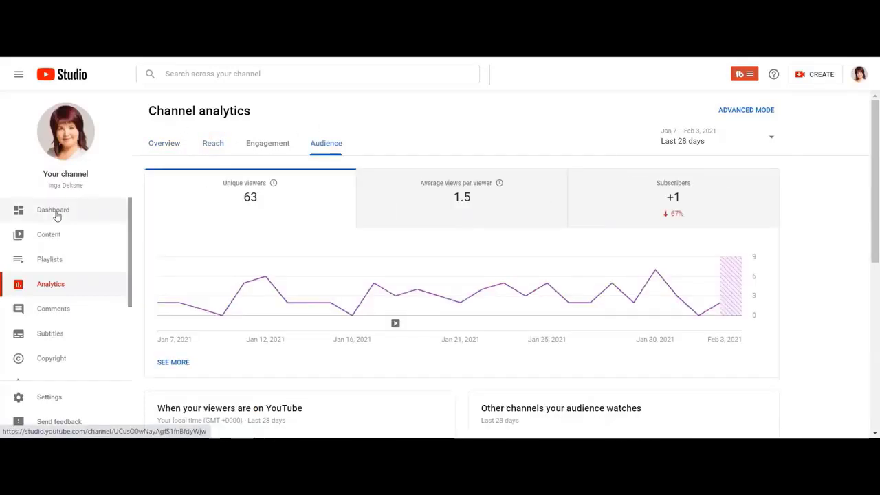
Look over the channel dashboard's 180 subscribers and 98 views, then go back to channel analytics.
click(55, 214)
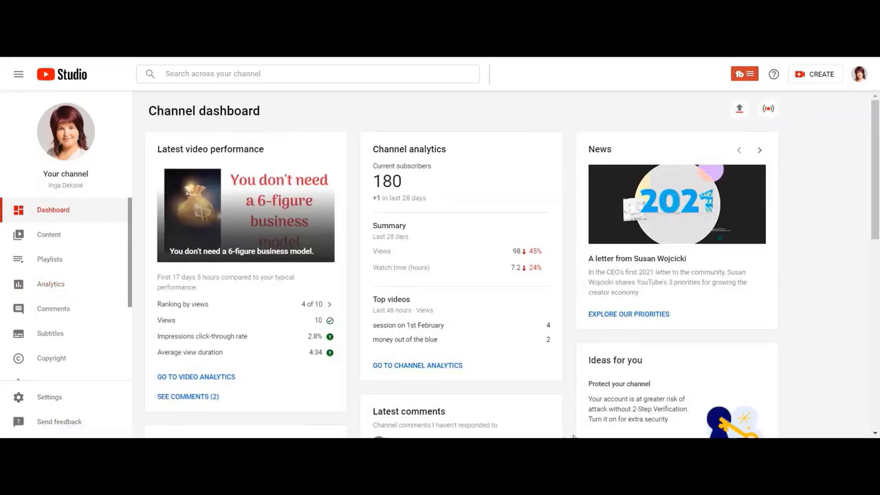
mouse_move(311, 304)
scroll(457, 252, down, 1)
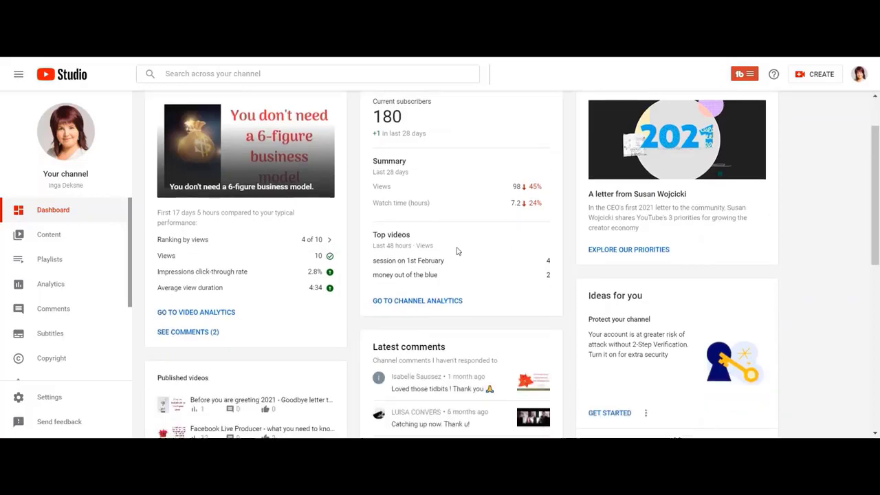
scroll(457, 252, down, 1)
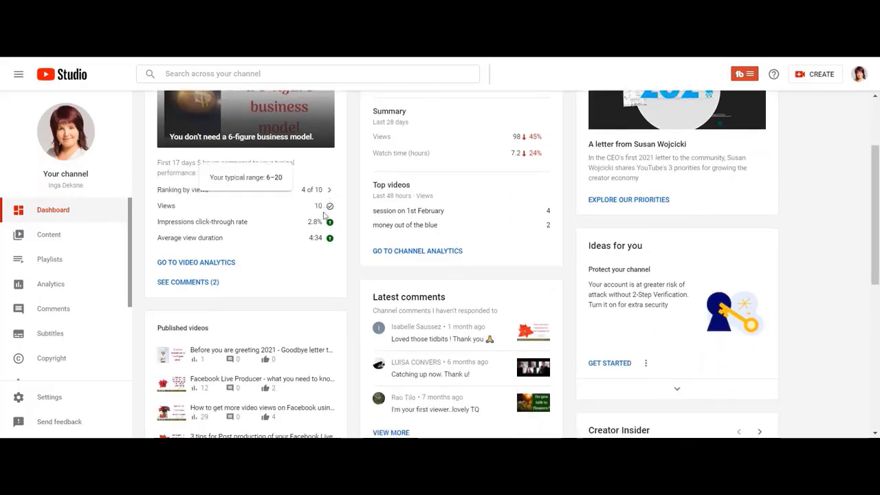
click(397, 253)
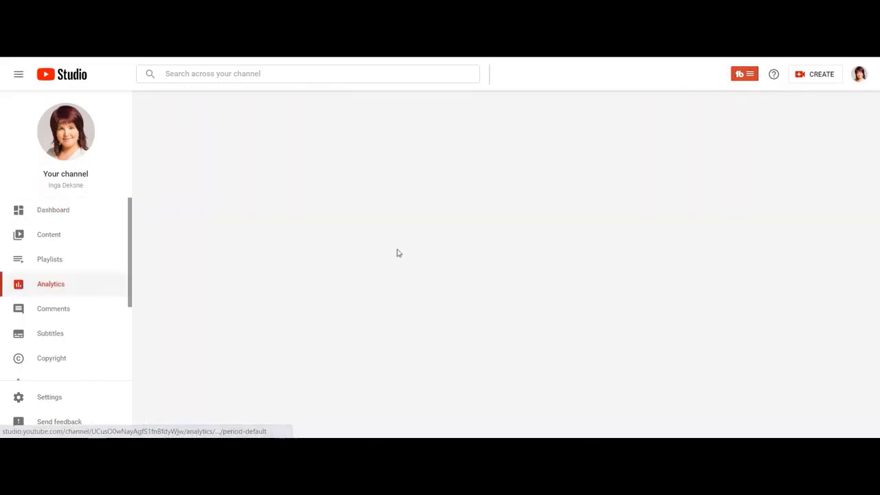